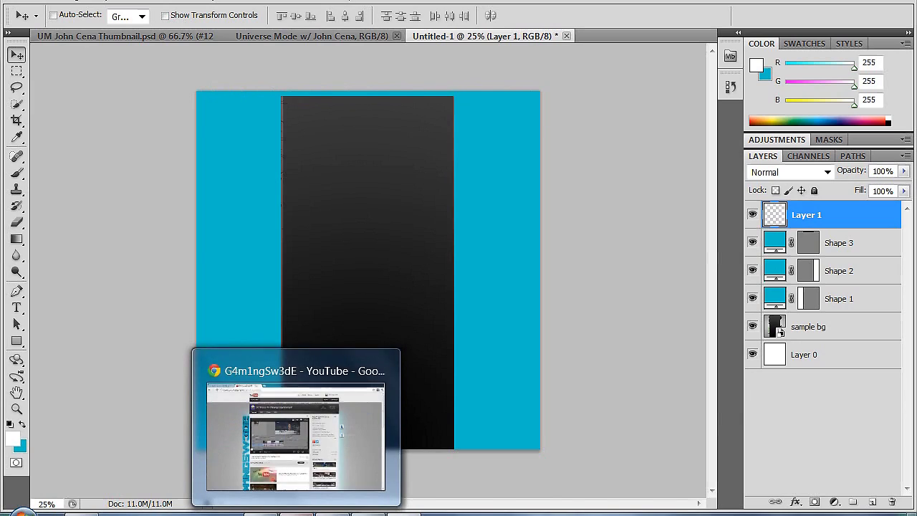
# Switch to the YouTube channel page and scroll through its uploads and back up
pyautogui.click(286, 507)
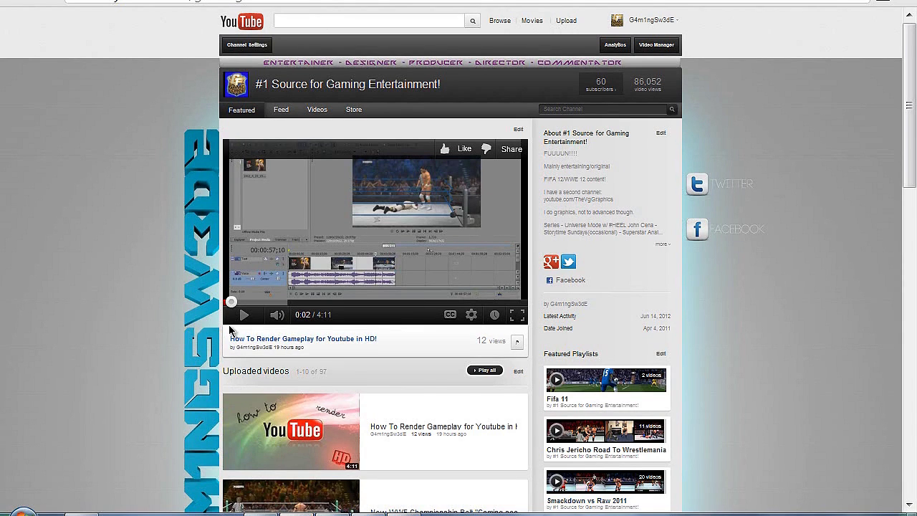
pyautogui.scroll(-8, 231, 329)
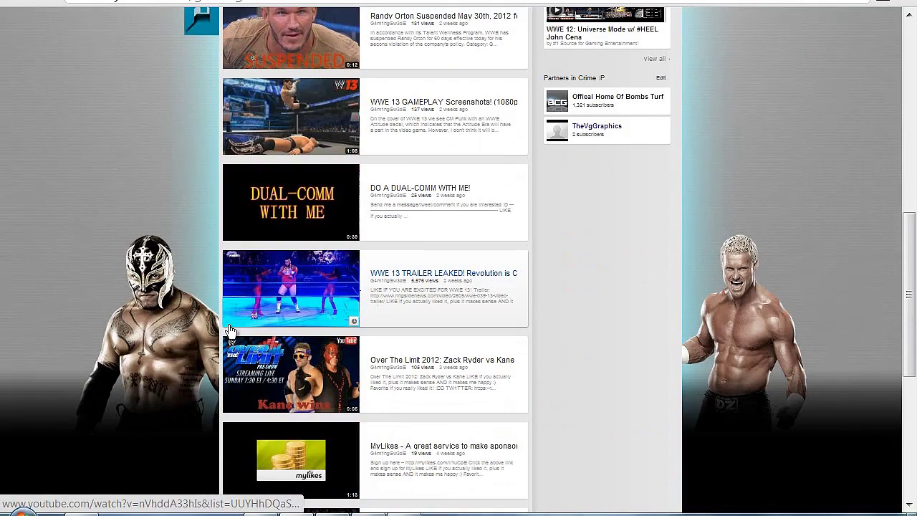
pyautogui.scroll(-3, 231, 329)
pyautogui.scroll(6, 230, 330)
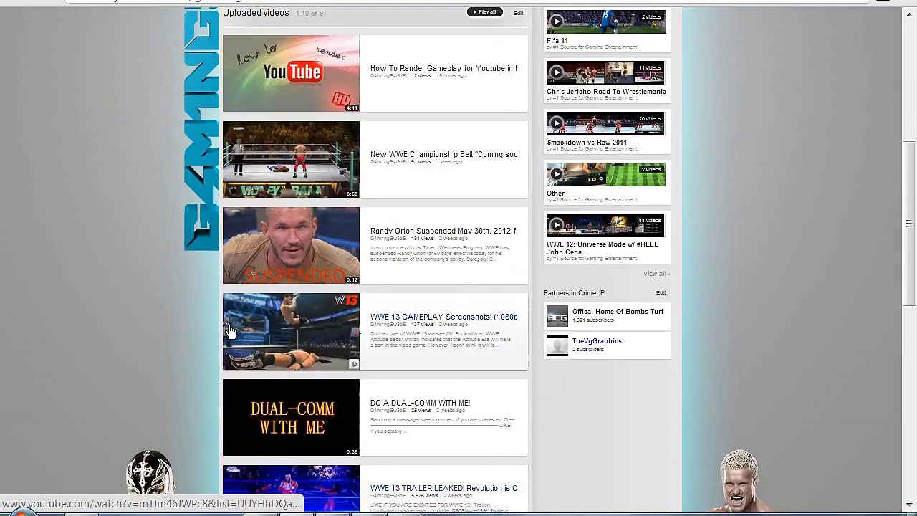
pyautogui.scroll(5, 230, 329)
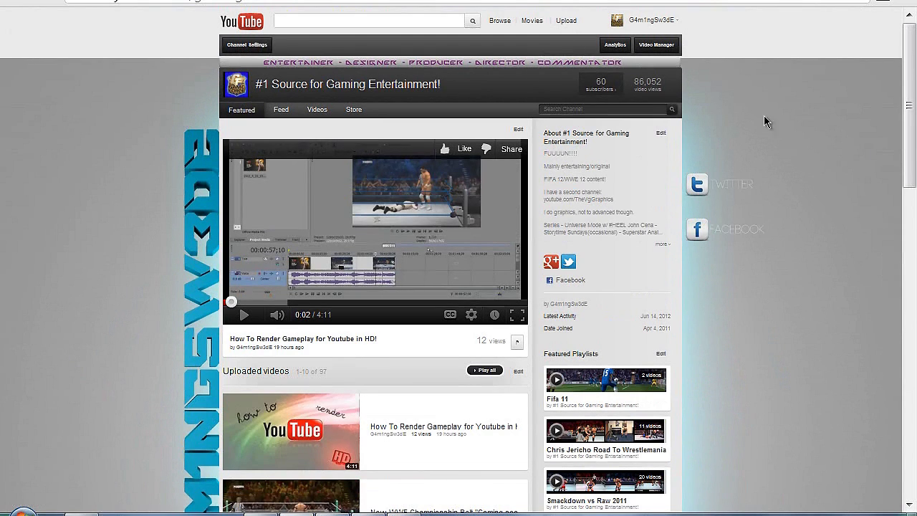
# Scroll the upload listings once more, then return to the Untitled-1 Photoshop document
pyautogui.scroll(-7, 681, 210)
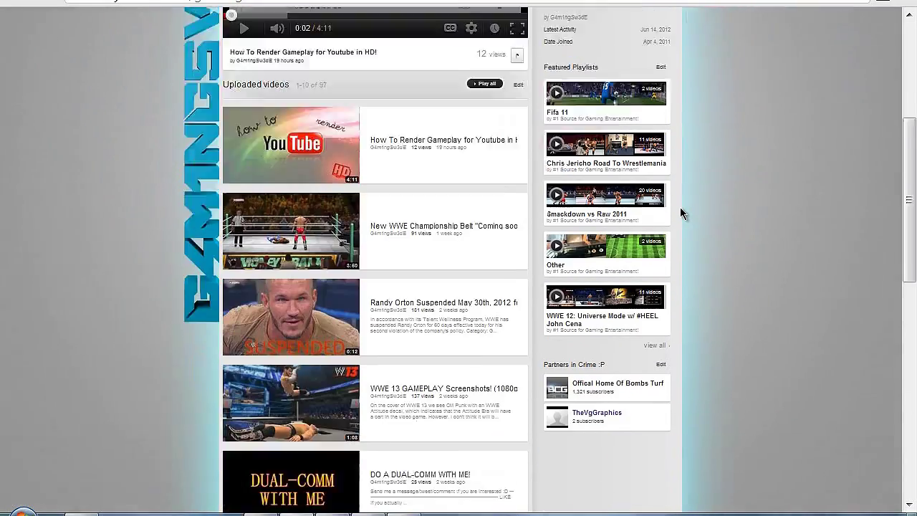
pyautogui.scroll(-3, 680, 207)
pyautogui.scroll(4, 680, 207)
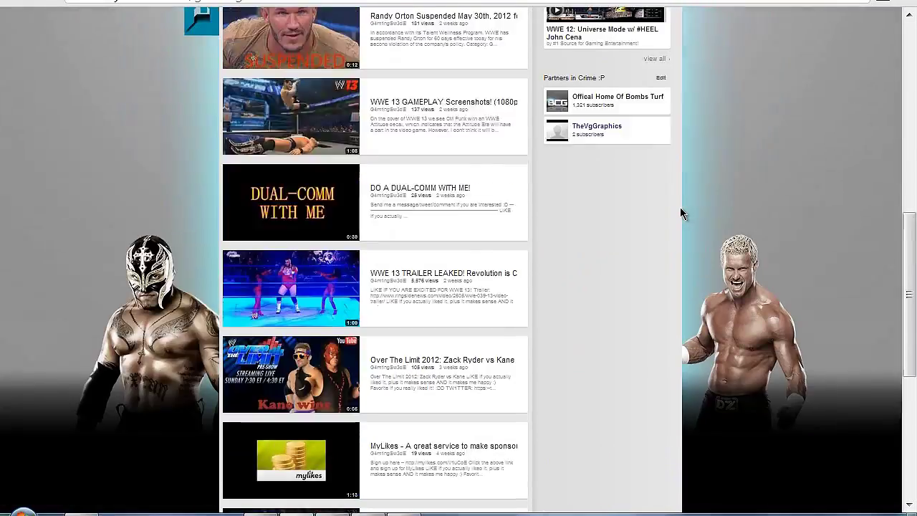
pyautogui.scroll(6, 682, 208)
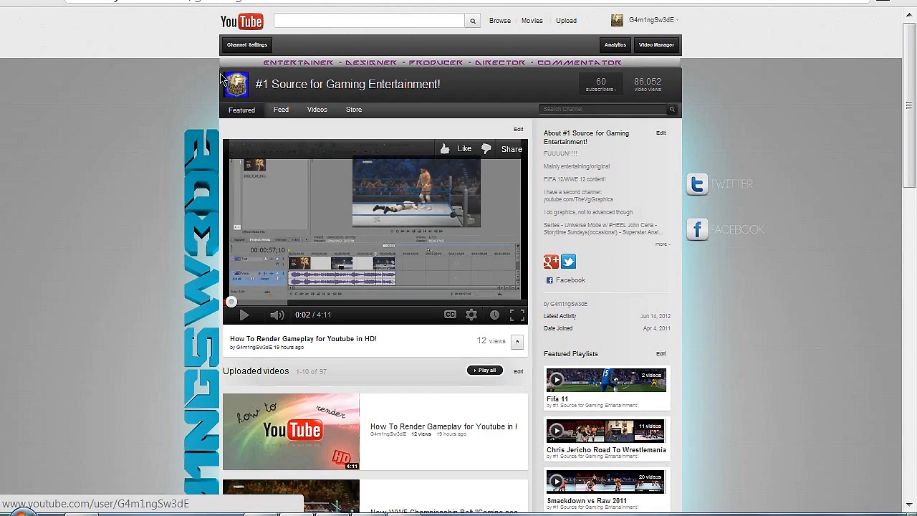
pyautogui.moveTo(367, 513)
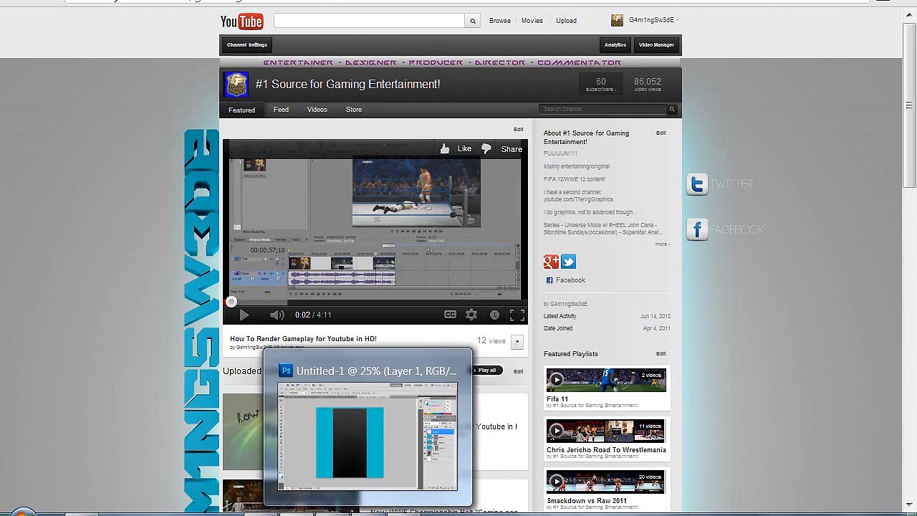
pyautogui.click(338, 488)
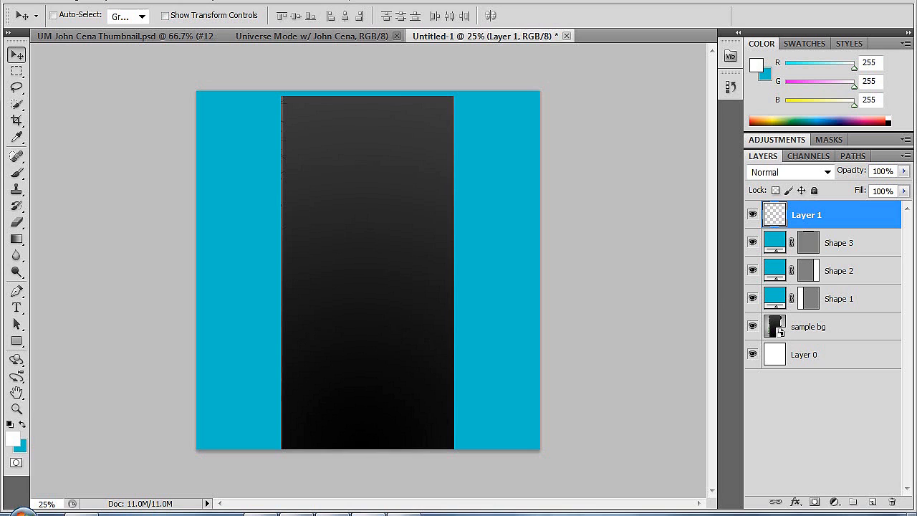
# Zoom in on the Untitled-1 canvas with the Zoom tool
pyautogui.click(16, 408)
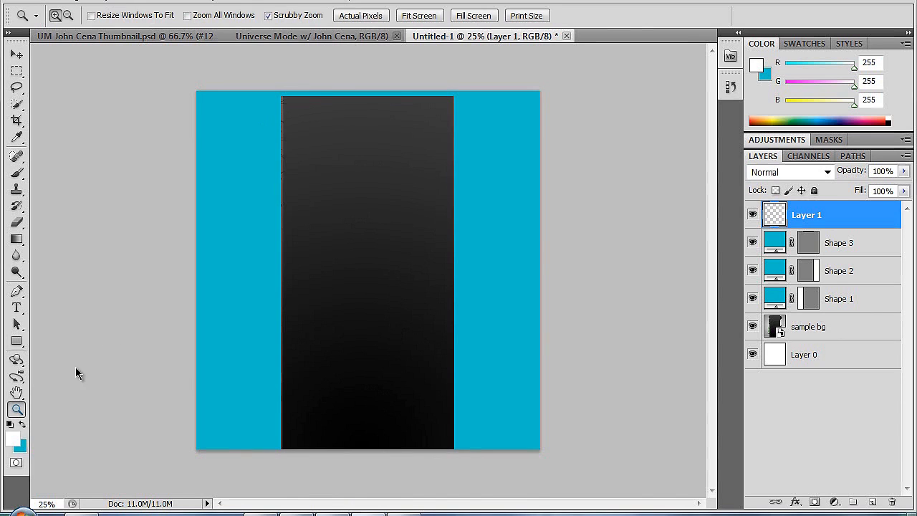
pyautogui.click(336, 91)
pyautogui.scroll(3, 349, 92)
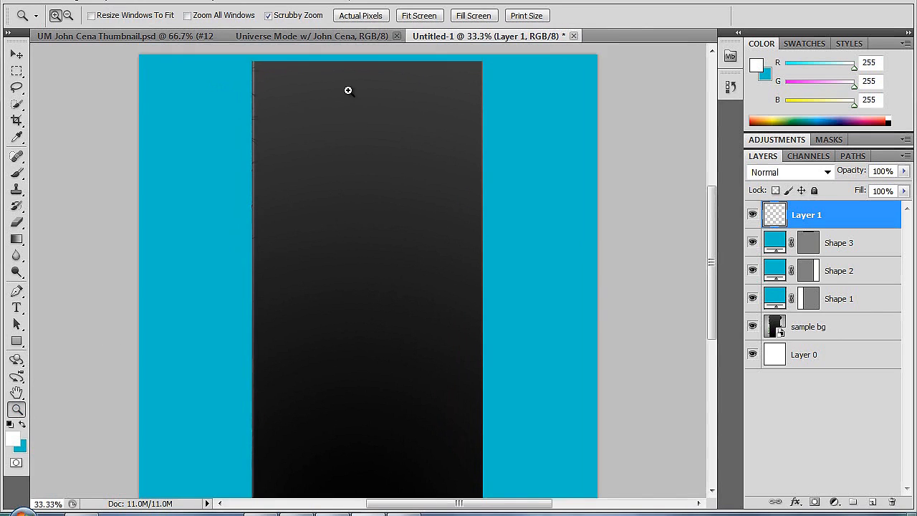
pyautogui.click(350, 107)
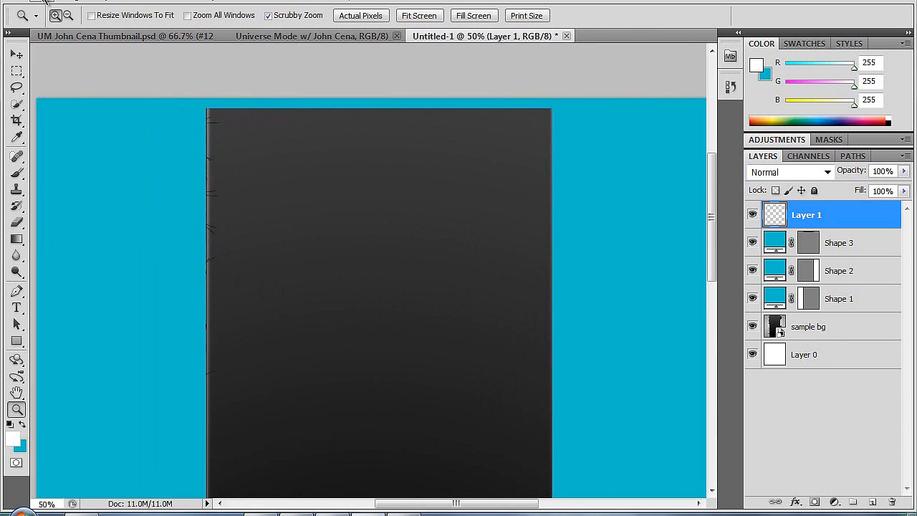
# Confirm in Image Size that the canvas is 1920 × 2000 pixels at 72 pixels/inch
pyautogui.click(50, 3)
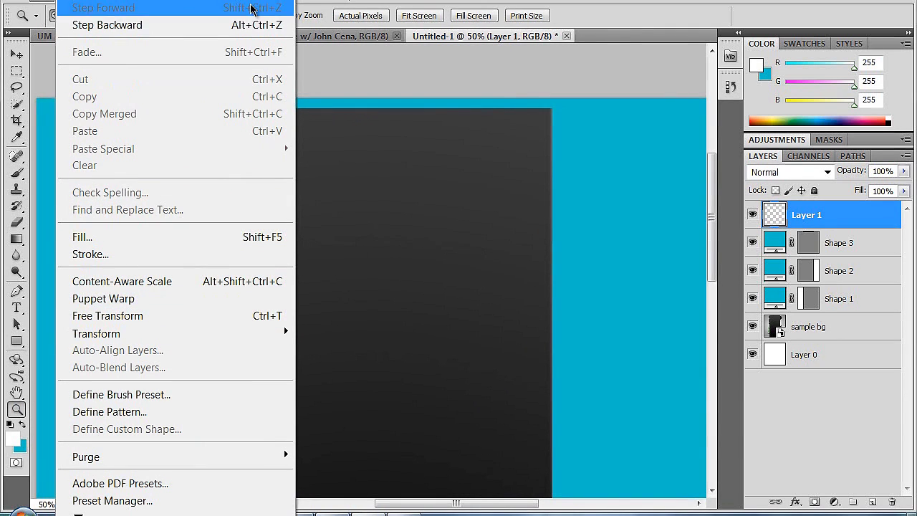
pyautogui.press('Escape')
pyautogui.click(57, 2)
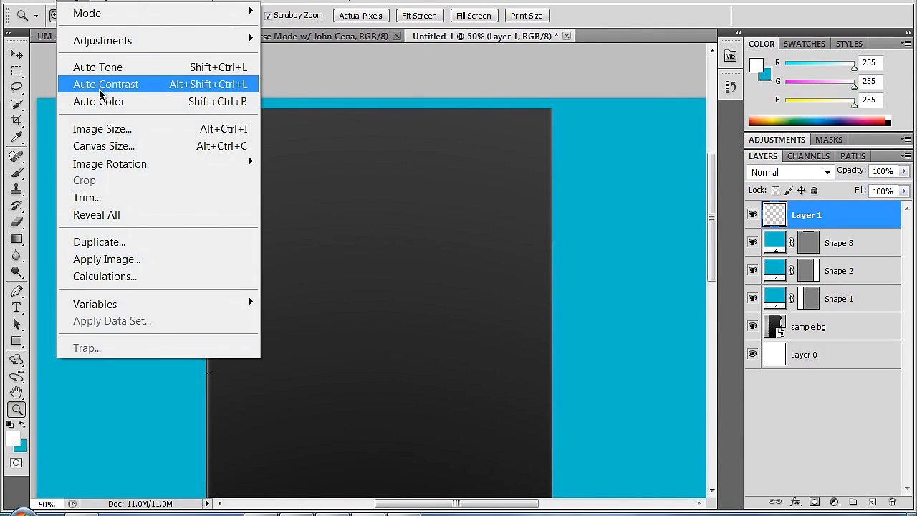
pyautogui.click(99, 130)
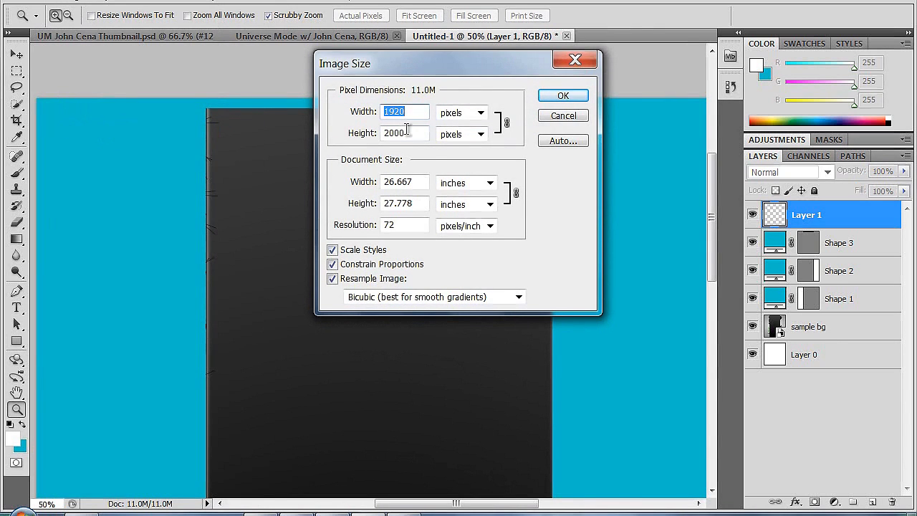
pyautogui.click(559, 96)
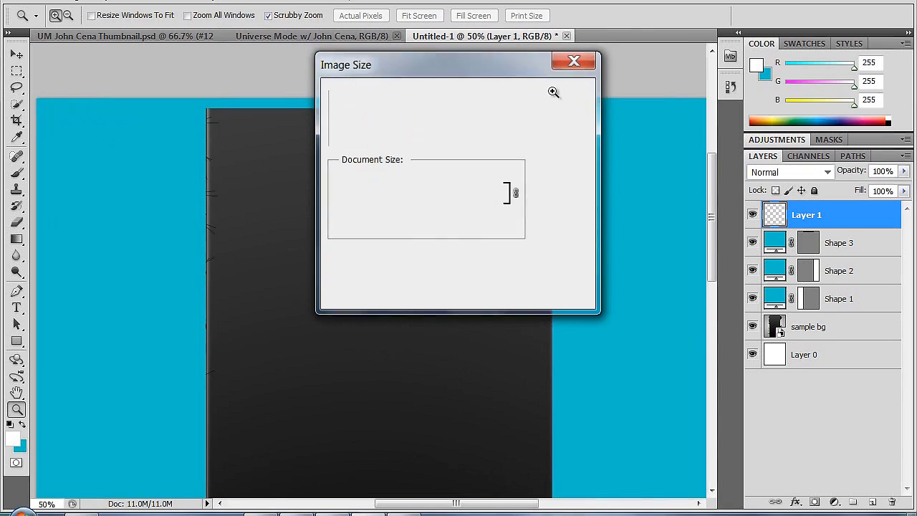
pyautogui.scroll(-1, 240, 166)
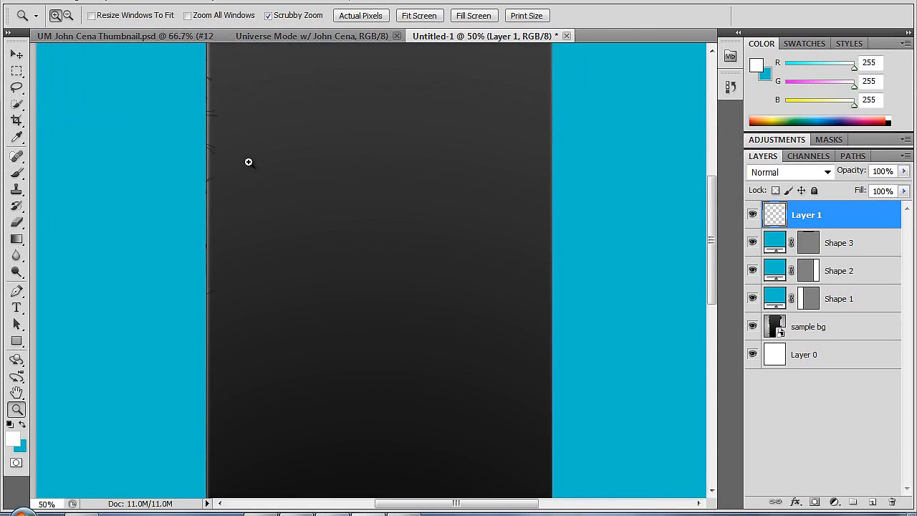
pyautogui.scroll(2, 247, 162)
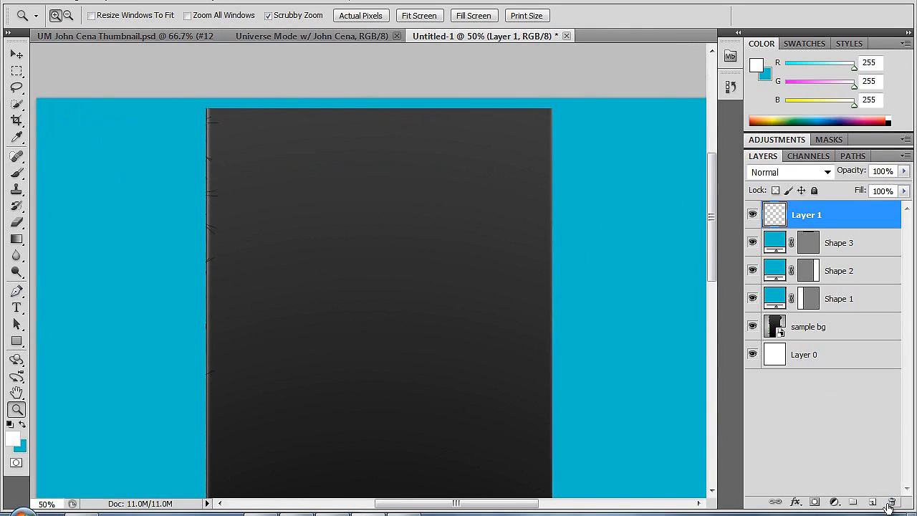
pyautogui.click(17, 341)
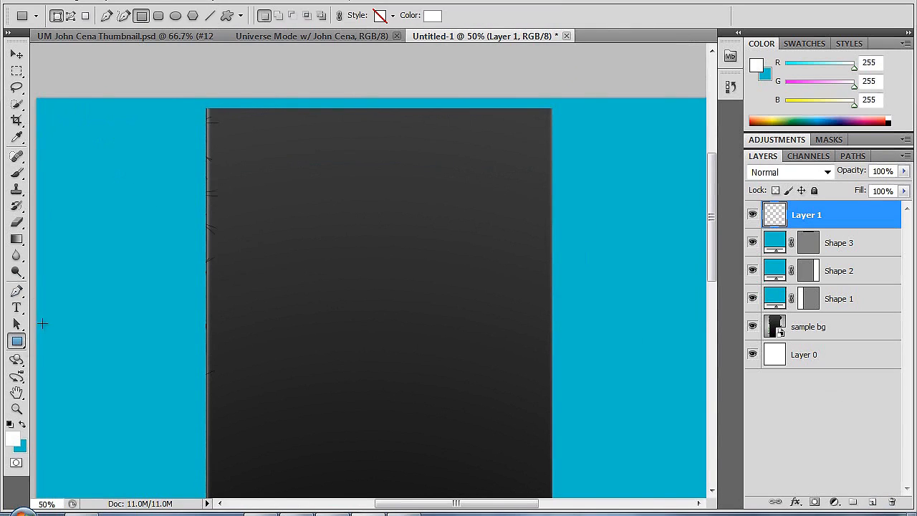
# Set the foreground to bright green (R146 G229 B15) and draw a thin bar across the column top
pyautogui.click(13, 445)
pyautogui.click(473, 166)
pyautogui.click(464, 237)
pyautogui.moveTo(285, 250)
pyautogui.mouseDown()
pyautogui.moveTo(297, 205)
pyautogui.moveTo(278, 186)
pyautogui.mouseUp()
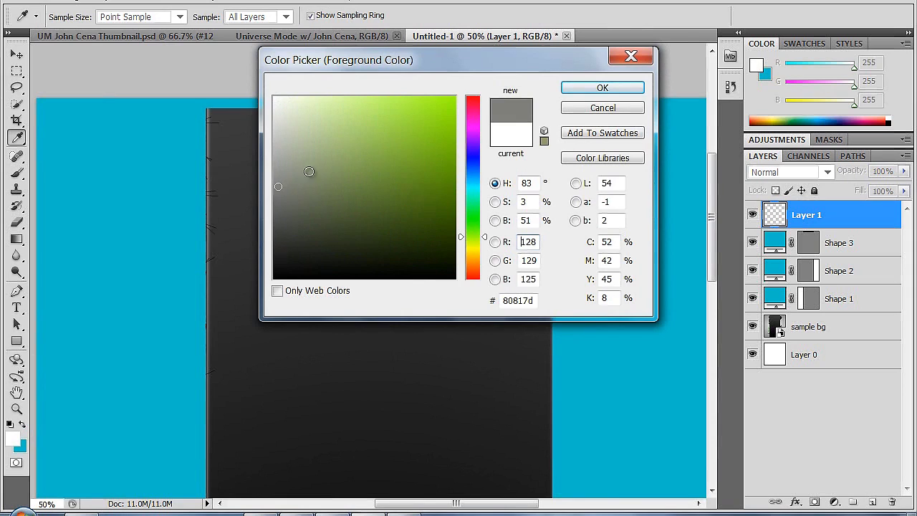
pyautogui.click(444, 115)
pyautogui.press('Return')
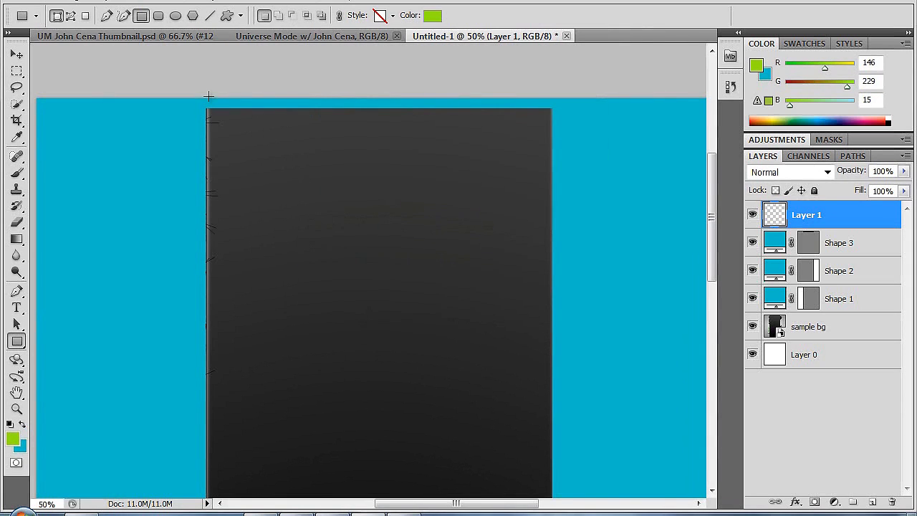
pyautogui.moveTo(209, 96); pyautogui.dragTo(549, 109)
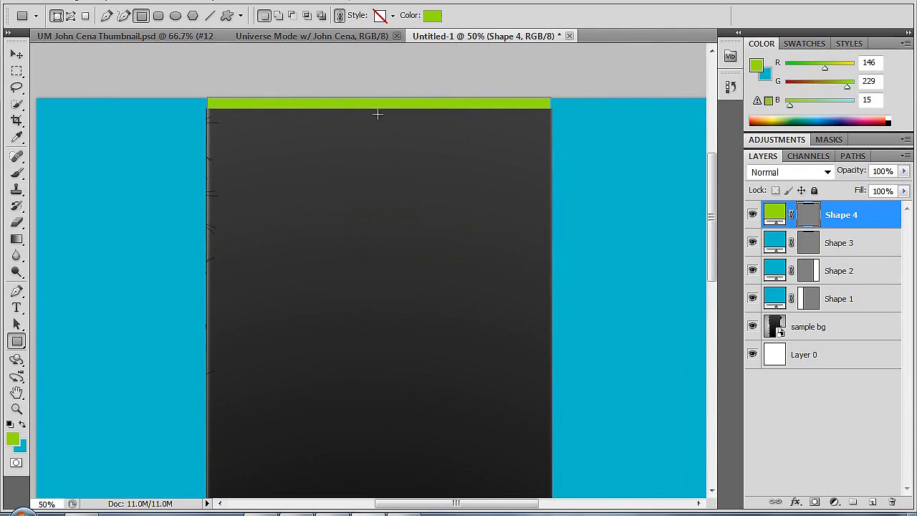
# Enable Drop Shadow, Inner Shadow and Outer Glow in Shape 4's layer style
pyautogui.press('h')
pyautogui.doubleClick(888, 219)
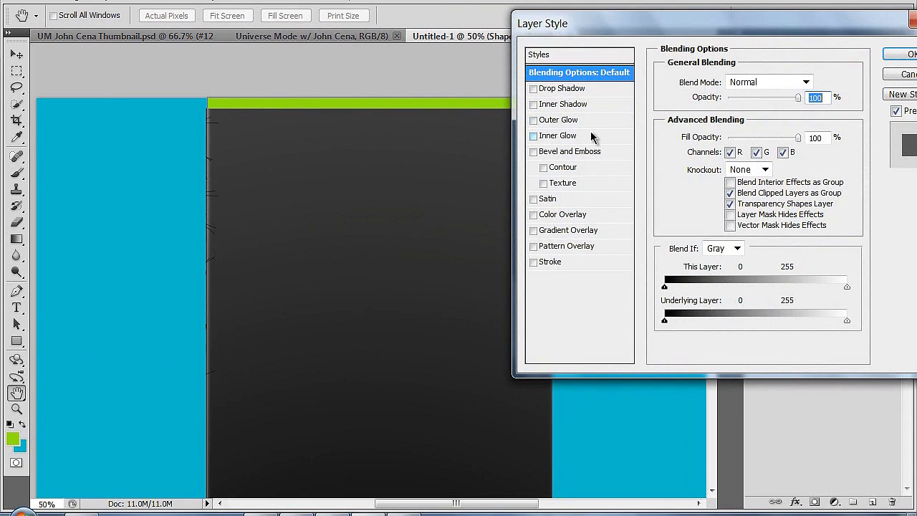
pyautogui.click(566, 120)
pyautogui.click(563, 104)
pyautogui.click(563, 88)
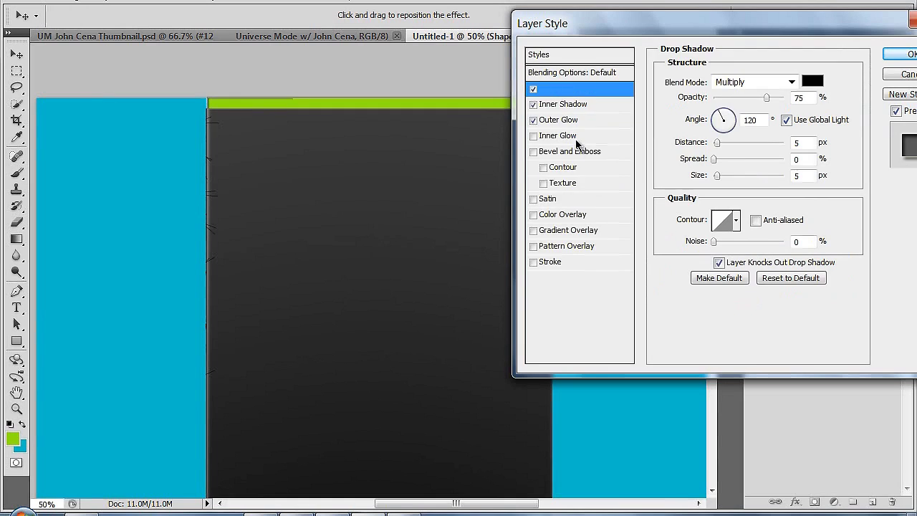
# Add a Linear Dodge Gradient Overlay at scale 150% with opacity faded low, and apply
pyautogui.click(559, 232)
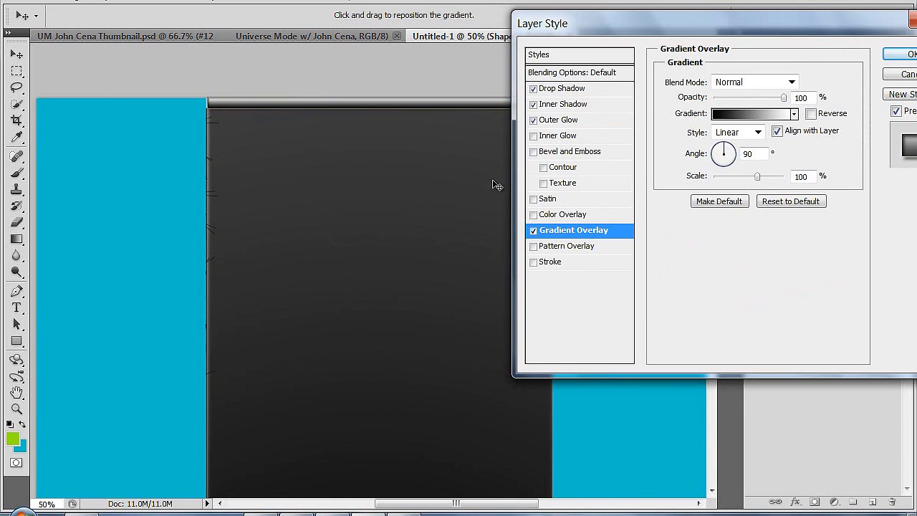
pyautogui.click(738, 159)
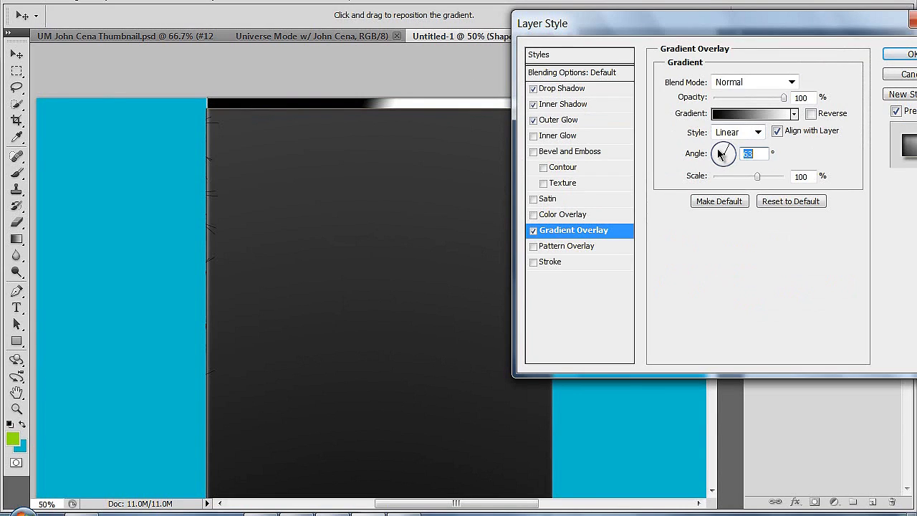
pyautogui.click(722, 150)
pyautogui.click(725, 150)
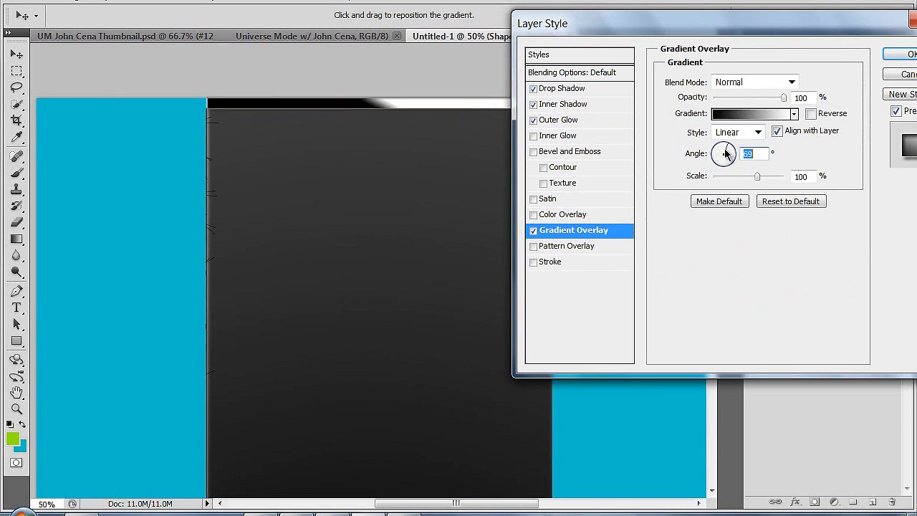
pyautogui.moveTo(756, 176); pyautogui.dragTo(788, 175)
pyautogui.click(764, 78)
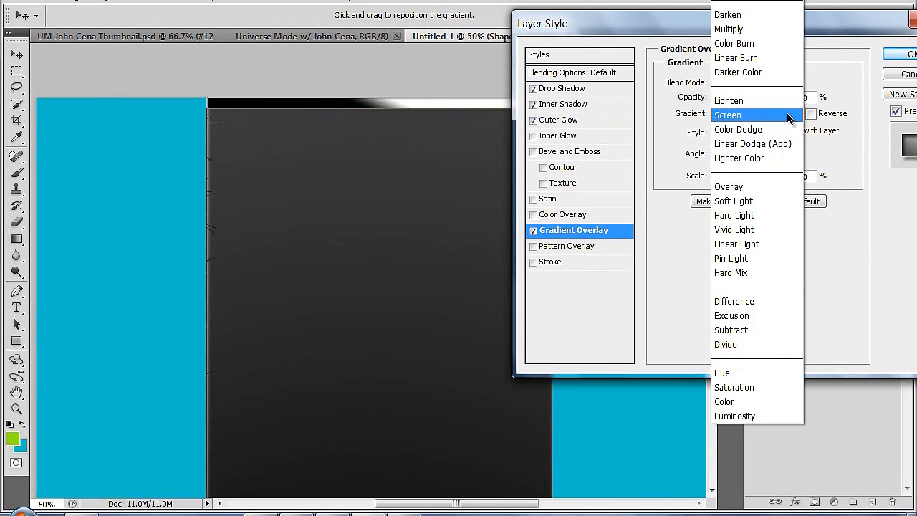
pyautogui.click(753, 145)
pyautogui.moveTo(784, 97); pyautogui.dragTo(739, 106)
pyautogui.click(906, 54)
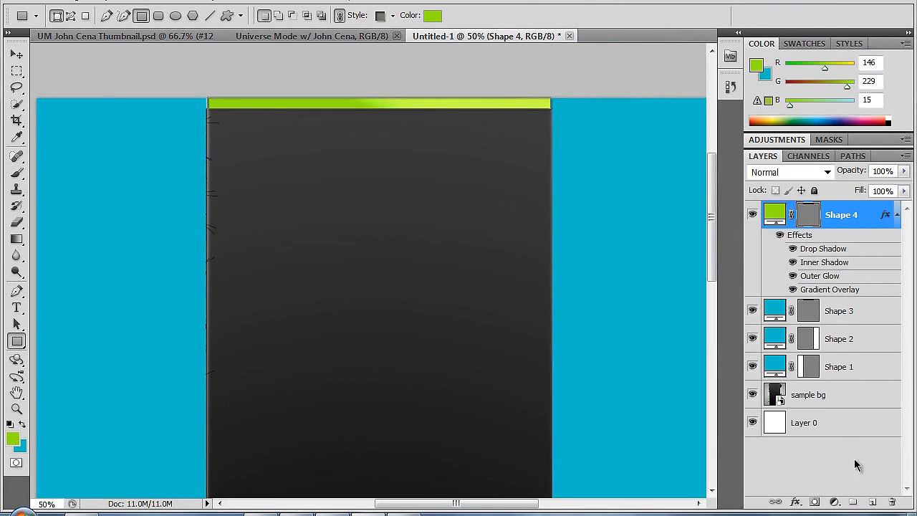
# On a new layer, start a 12 pt text entry at the left of the green bar
pyautogui.click(872, 502)
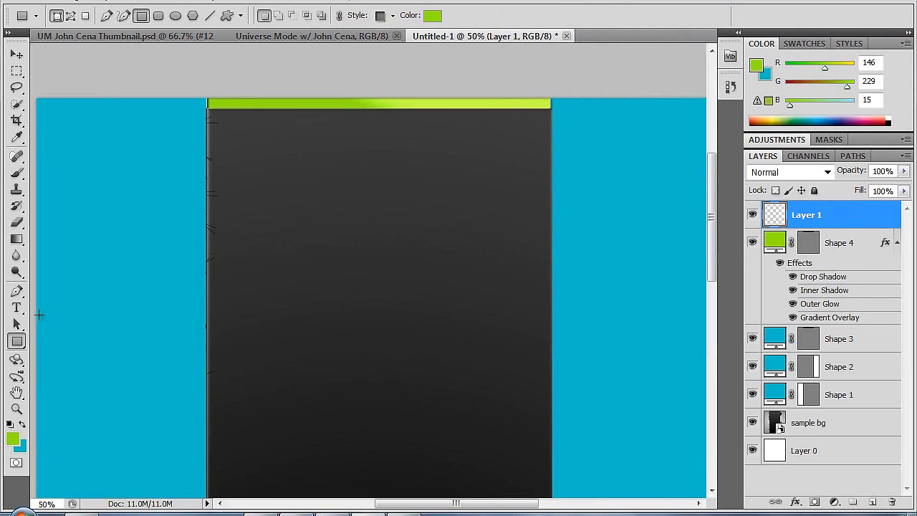
pyautogui.click(17, 307)
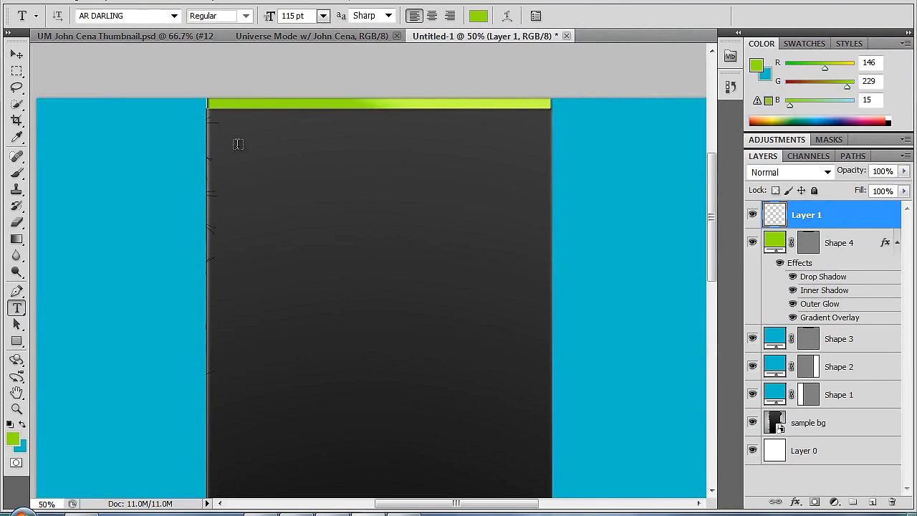
pyautogui.click(231, 101)
pyautogui.click(324, 16)
pyautogui.click(327, 107)
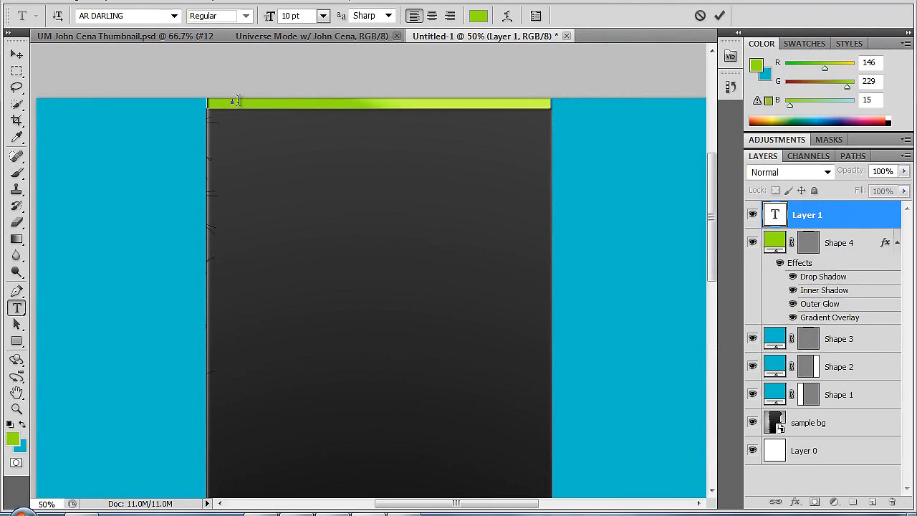
pyautogui.click(323, 16)
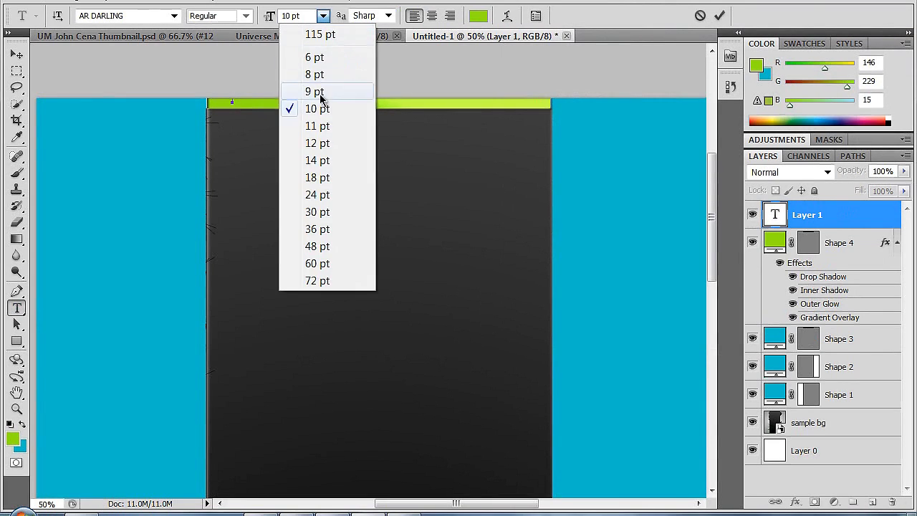
pyautogui.click(317, 142)
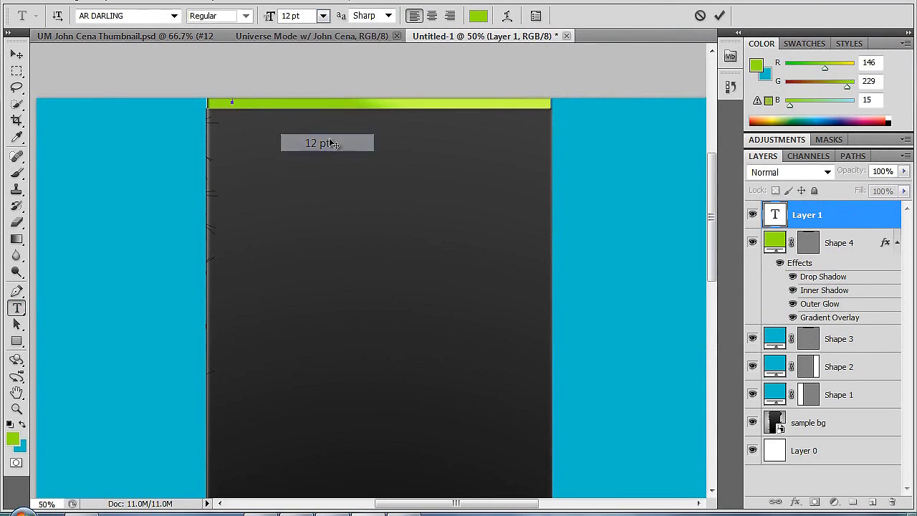
# Set the text font to Dimitri Swank and its colour to bright red
pyautogui.click(174, 15)
pyautogui.scroll(-15, 201, 64)
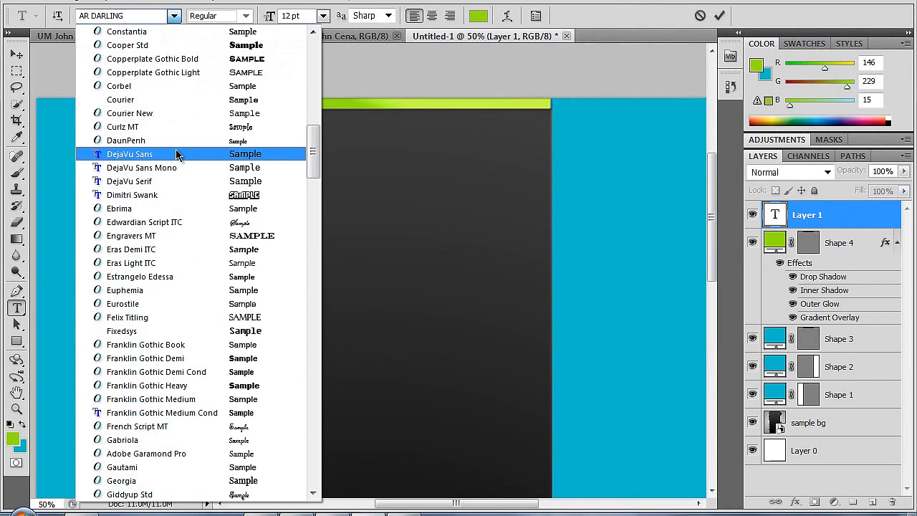
pyautogui.click(173, 199)
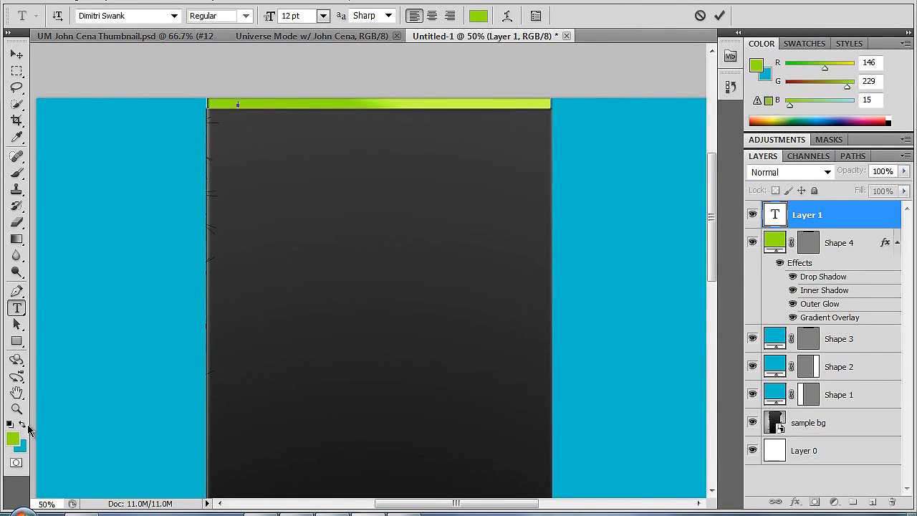
pyautogui.click(15, 439)
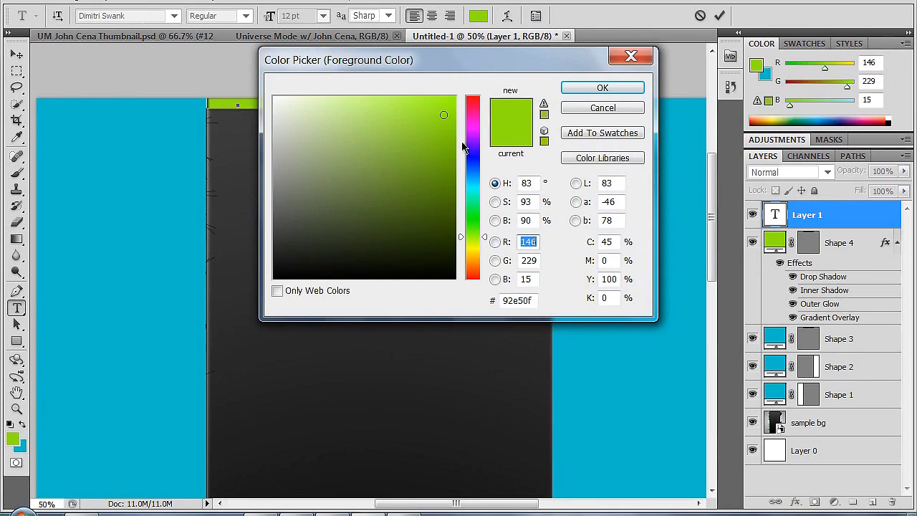
pyautogui.click(474, 106)
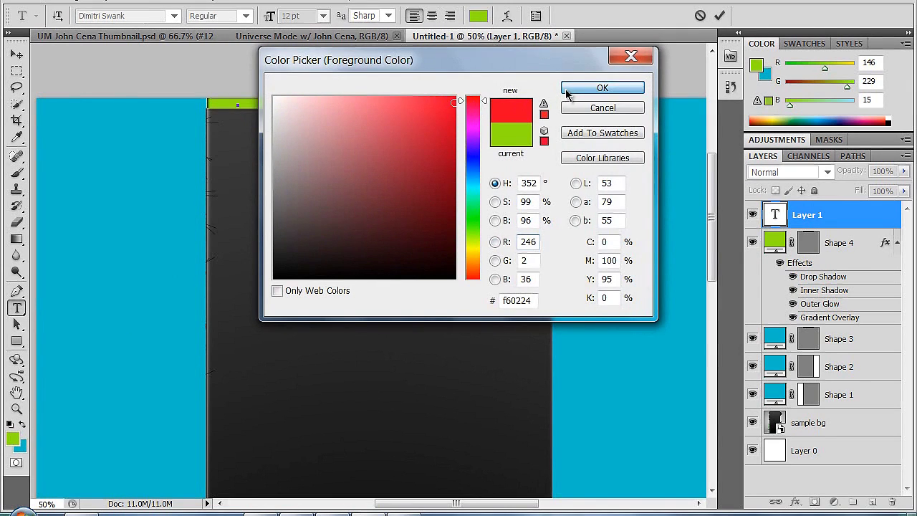
pyautogui.click(566, 88)
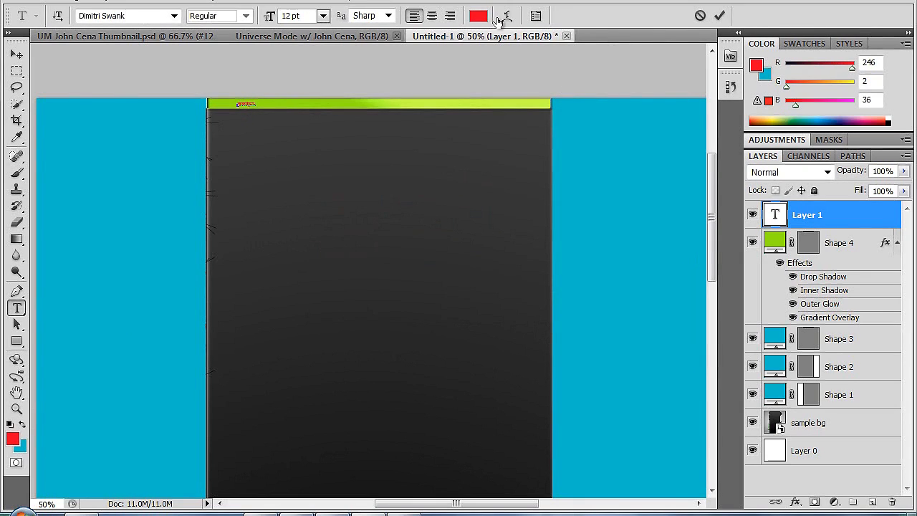
pyautogui.doubleClick(247, 103)
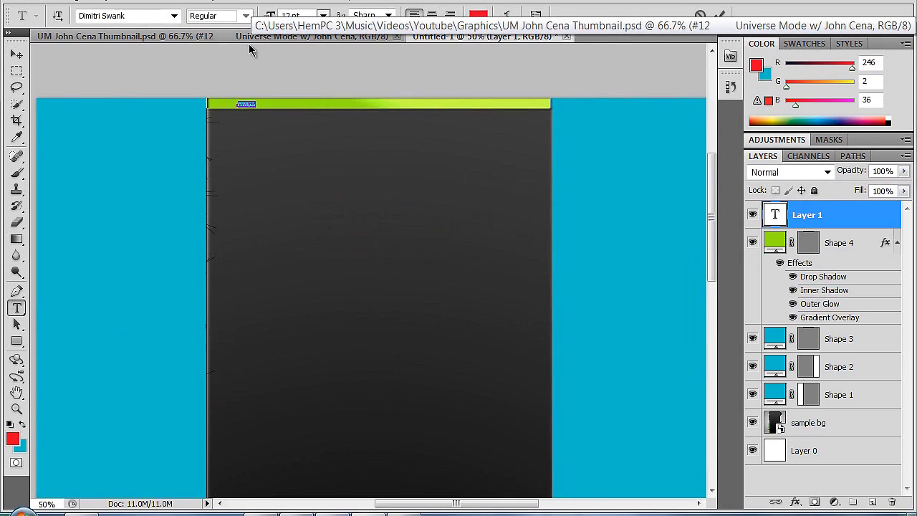
# Enlarge the TUTORIAL text to 36 pt and move it to the bar's centre
pyautogui.click(323, 15)
pyautogui.click(315, 178)
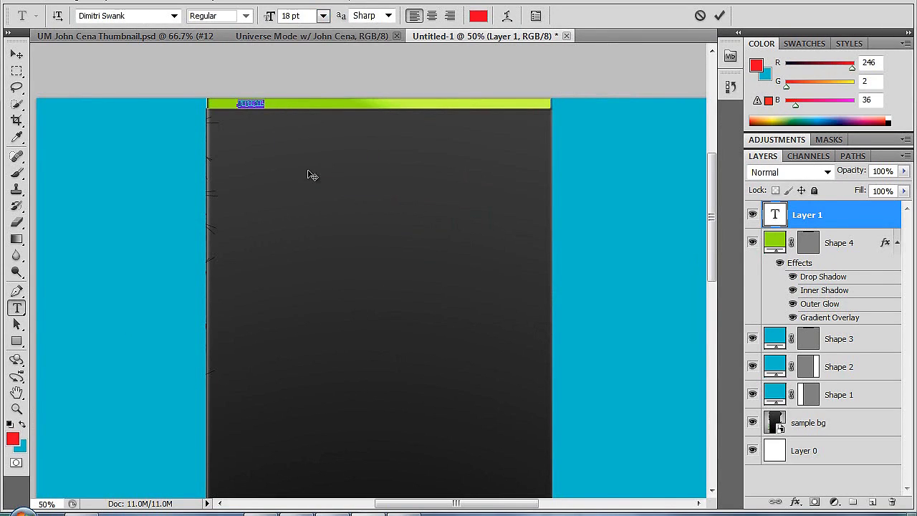
pyautogui.click(323, 15)
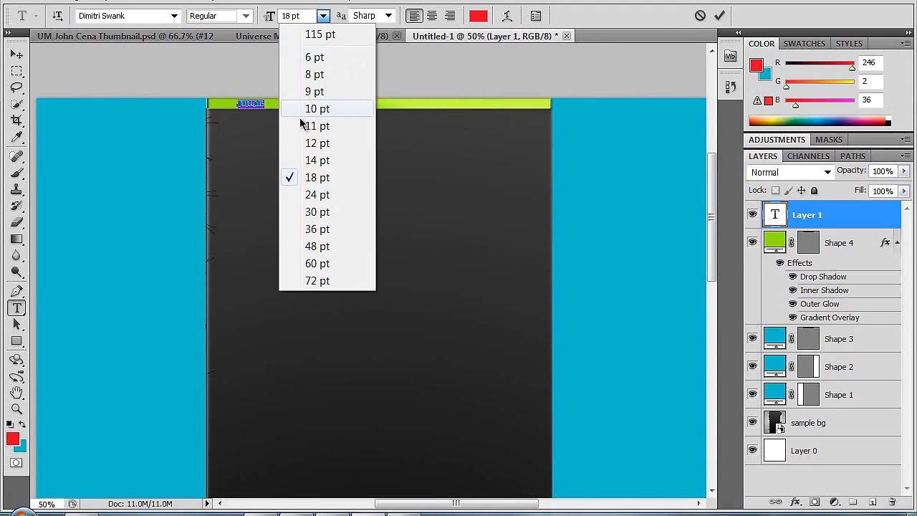
pyautogui.click(318, 231)
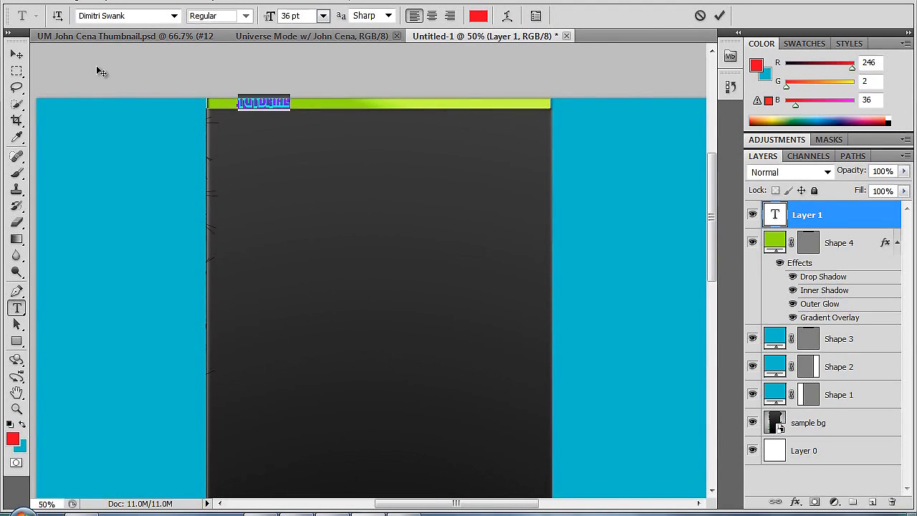
pyautogui.click(17, 55)
pyautogui.moveTo(254, 112); pyautogui.dragTo(350, 108)
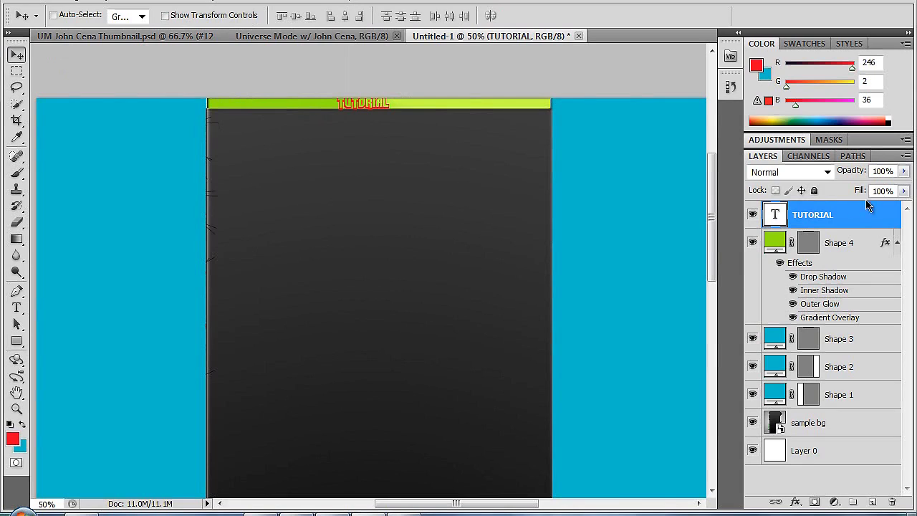
# Lower the TUTORIAL layer's opacity to 81%
pyautogui.click(906, 172)
pyautogui.moveTo(906, 195); pyautogui.dragTo(892, 208)
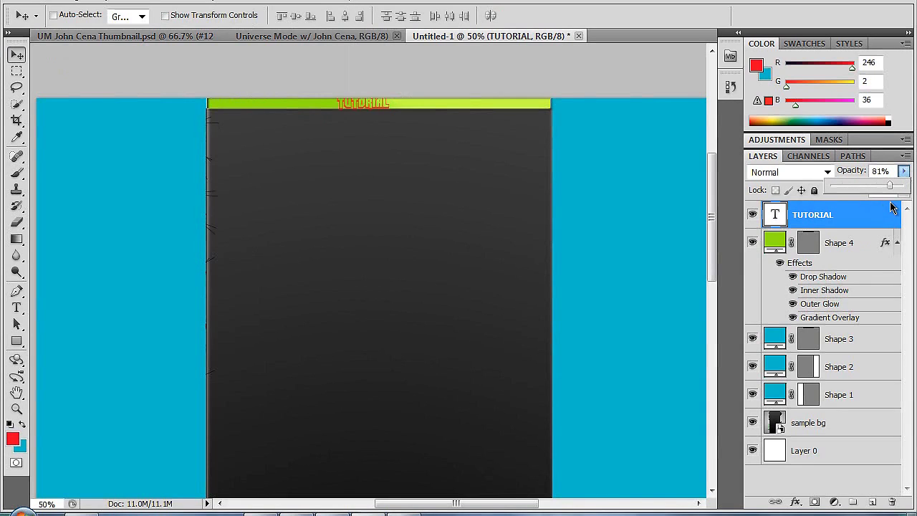
pyautogui.click(545, 147)
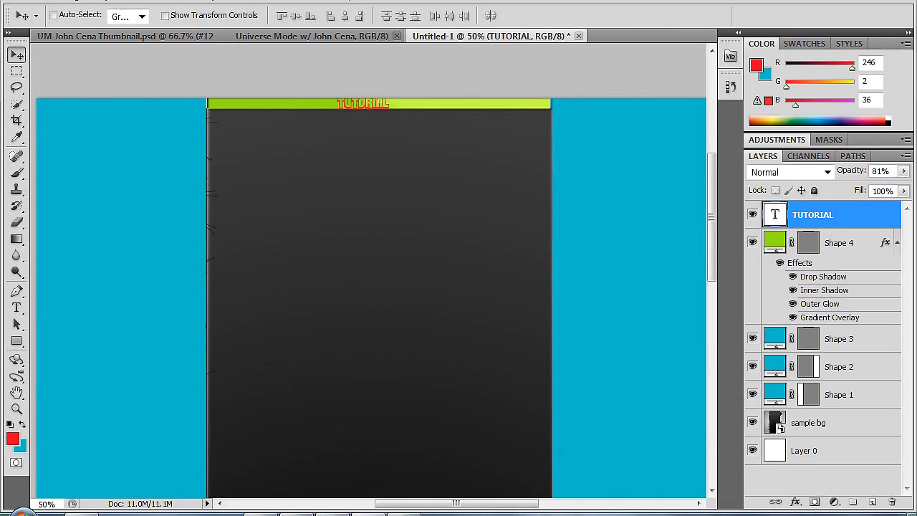
pyautogui.click(24, 2)
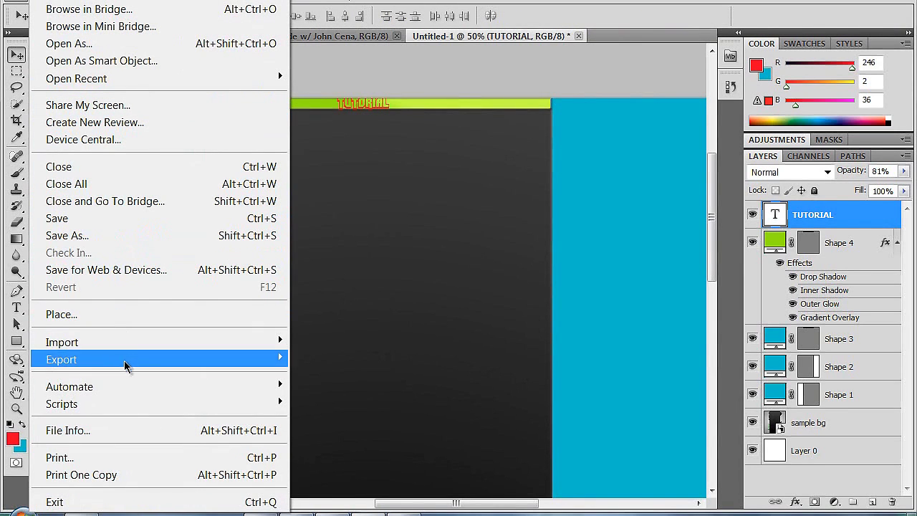
# Open File > Export > Render Video…, cancel the dialog, and reopen the File menu
pyautogui.moveTo(158, 361)
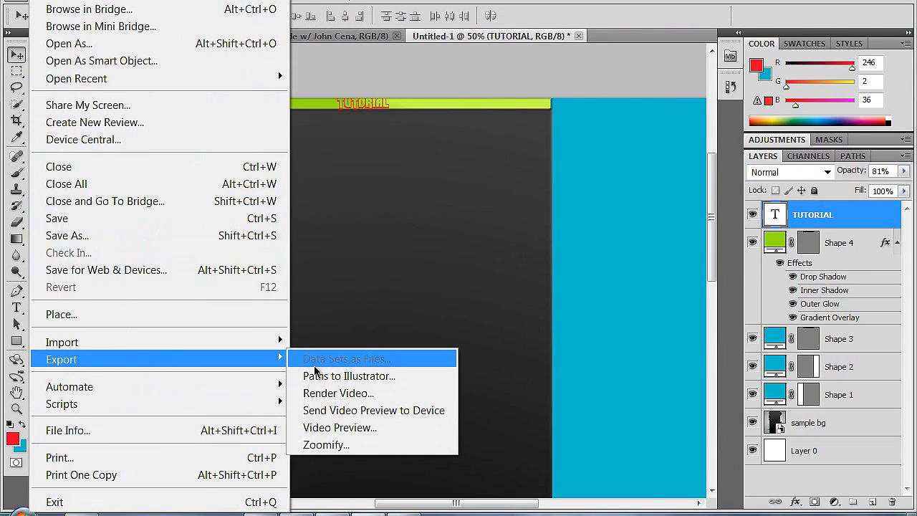
pyautogui.click(334, 392)
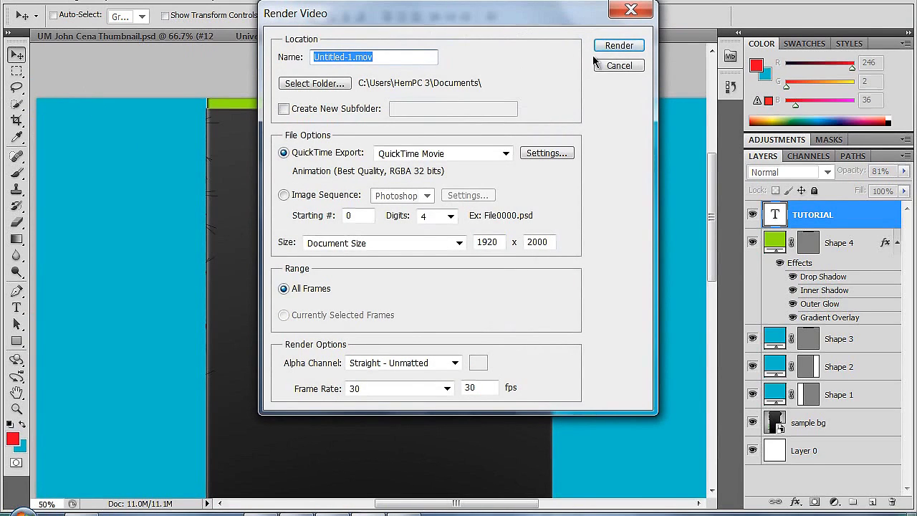
pyautogui.click(634, 65)
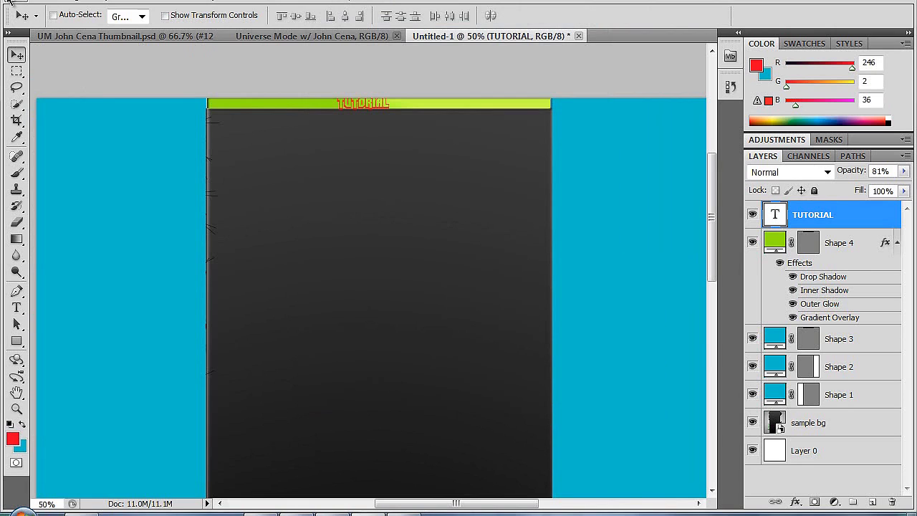
pyautogui.click(16, 2)
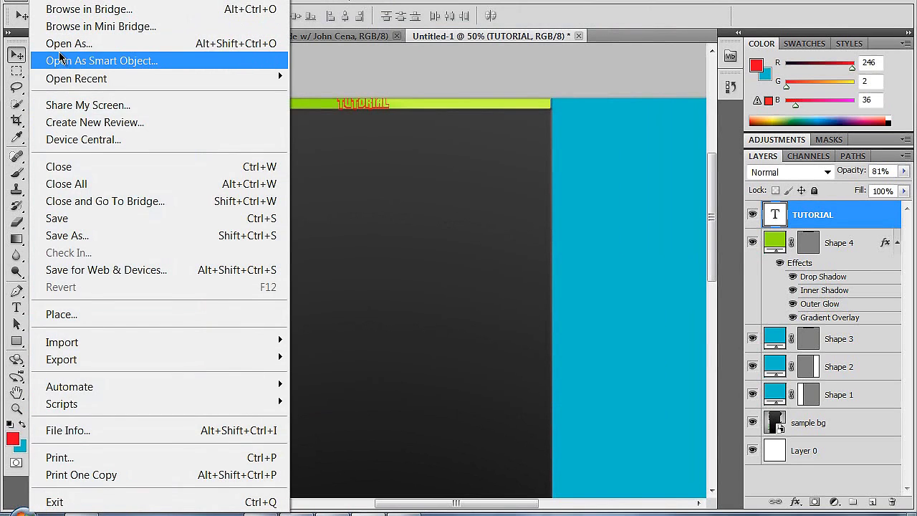
# In Save As, set the file format to JPEG
pyautogui.click(63, 235)
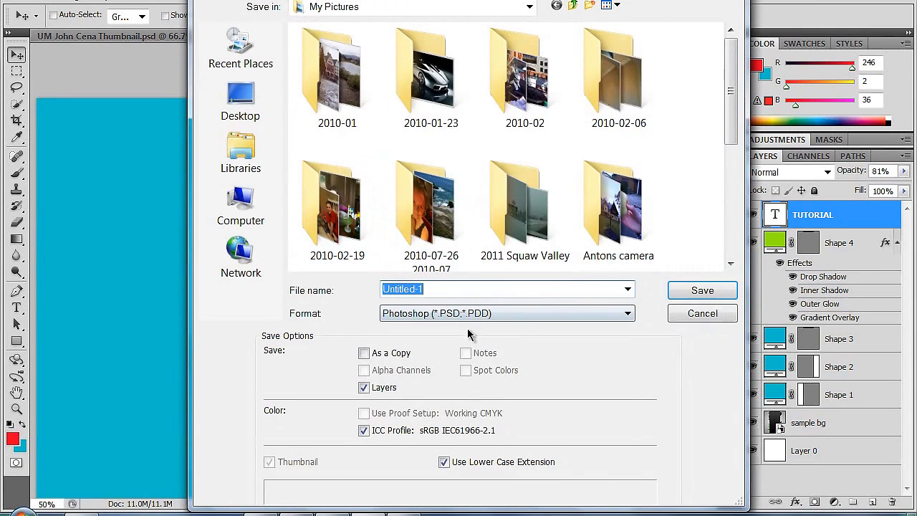
pyautogui.click(453, 314)
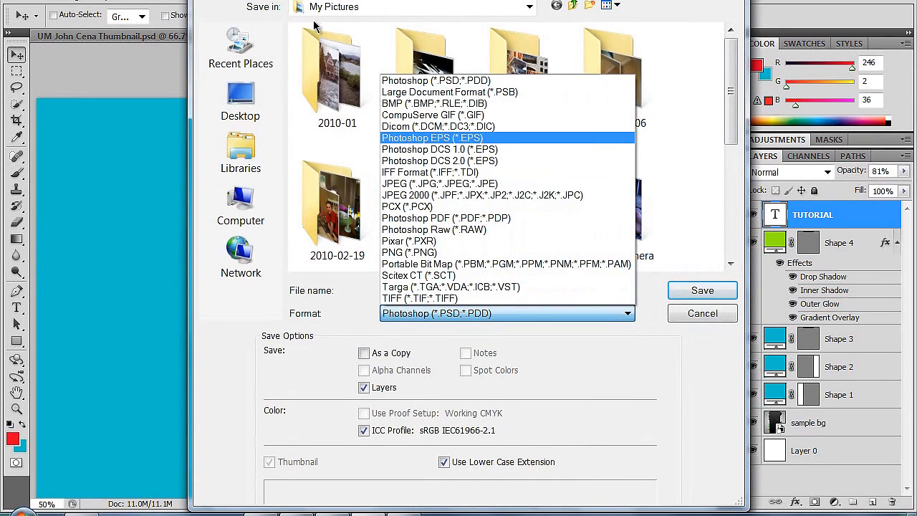
pyautogui.click(430, 80)
pyautogui.moveTo(367, 1)
pyautogui.mouseDown()
pyautogui.moveTo(456, 42)
pyautogui.moveTo(732, 244)
pyautogui.moveTo(381, 1)
pyautogui.mouseUp()
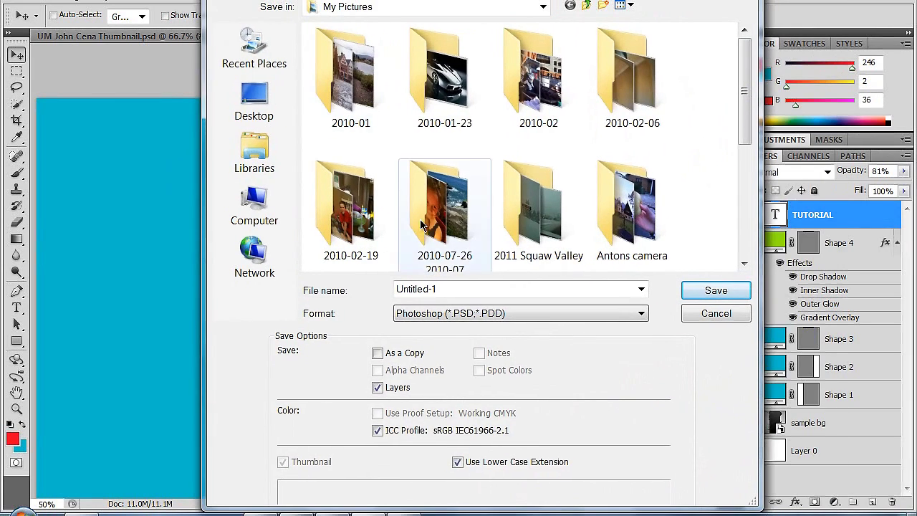
pyautogui.click(447, 314)
pyautogui.click(482, 184)
pyautogui.click(466, 313)
pyautogui.click(458, 81)
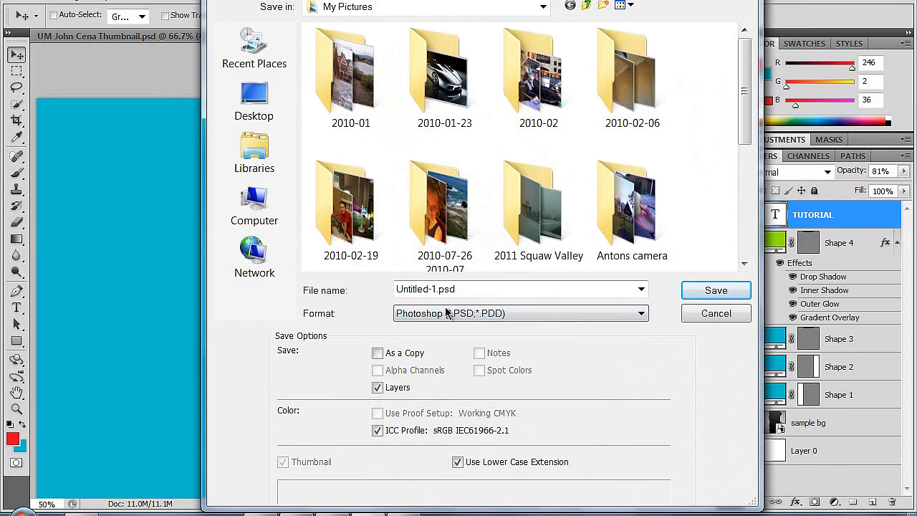
pyautogui.click(455, 310)
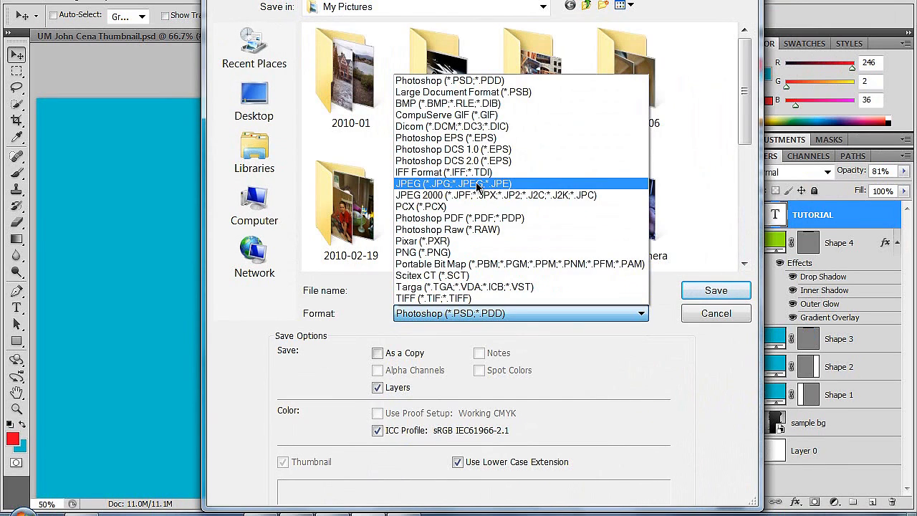
pyautogui.click(478, 185)
# Name the file 'tutorial' and save it as a JPEG in My Pictures
pyautogui.doubleClick(469, 290)
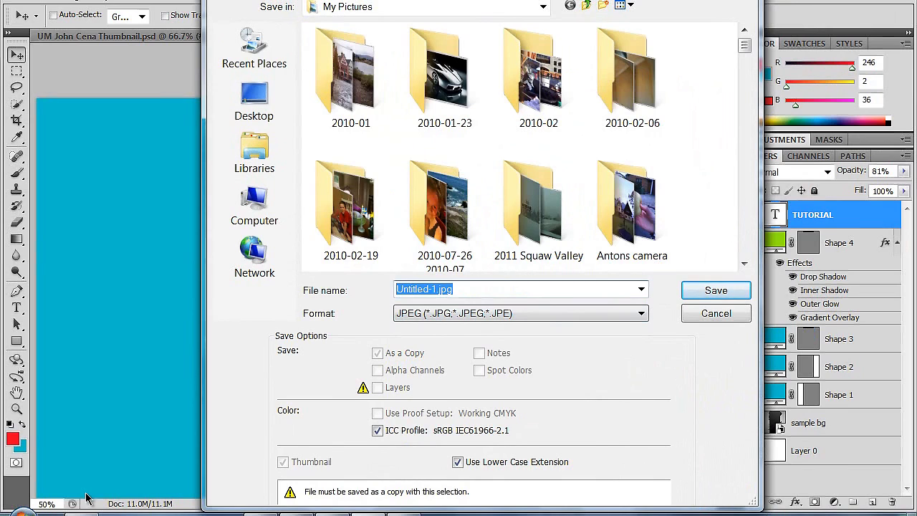
pyautogui.write('tutorial')
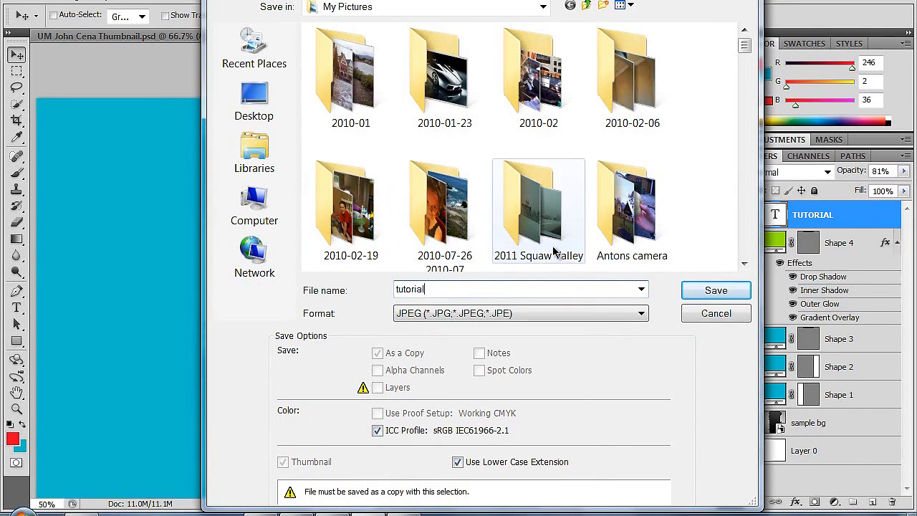
pyautogui.click(694, 294)
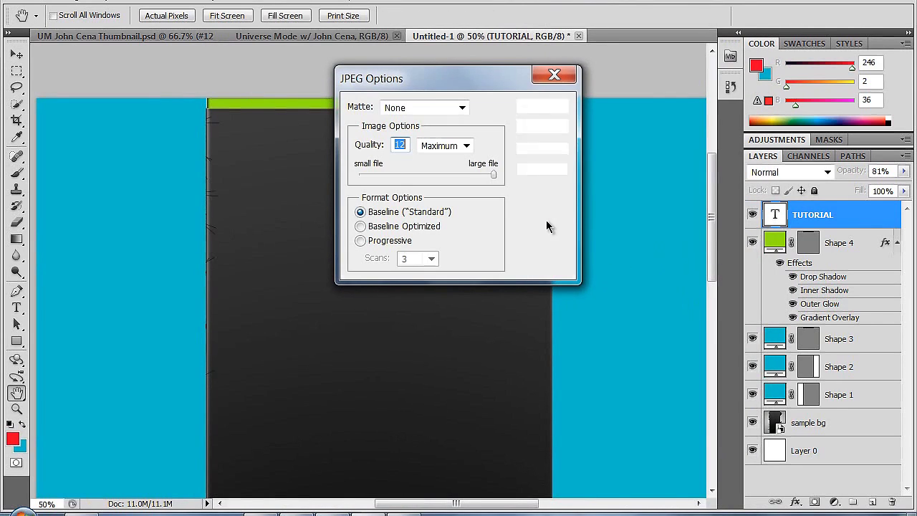
pyautogui.click(466, 146)
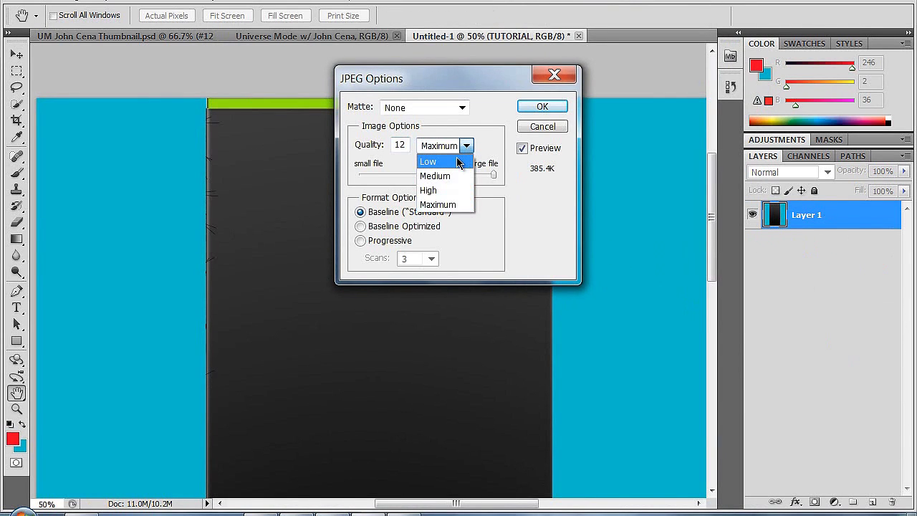
pyautogui.click(457, 164)
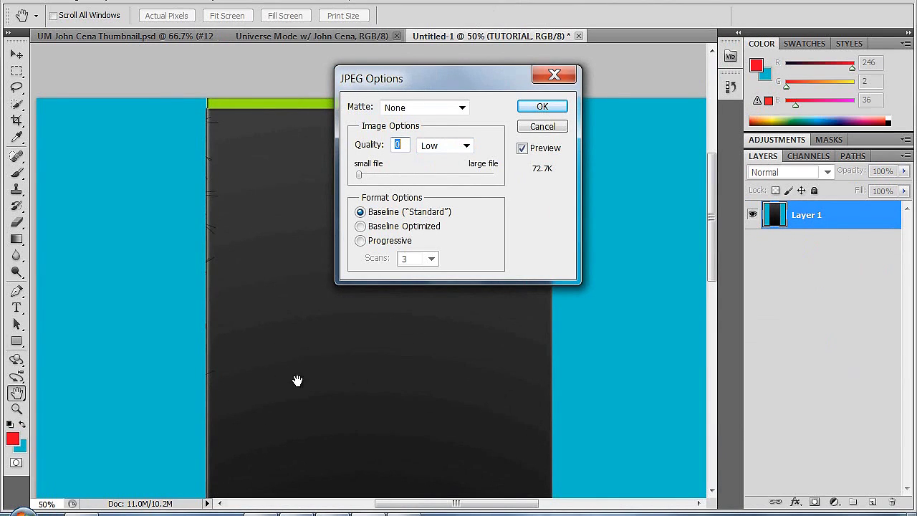
pyautogui.moveTo(360, 178); pyautogui.dragTo(521, 184)
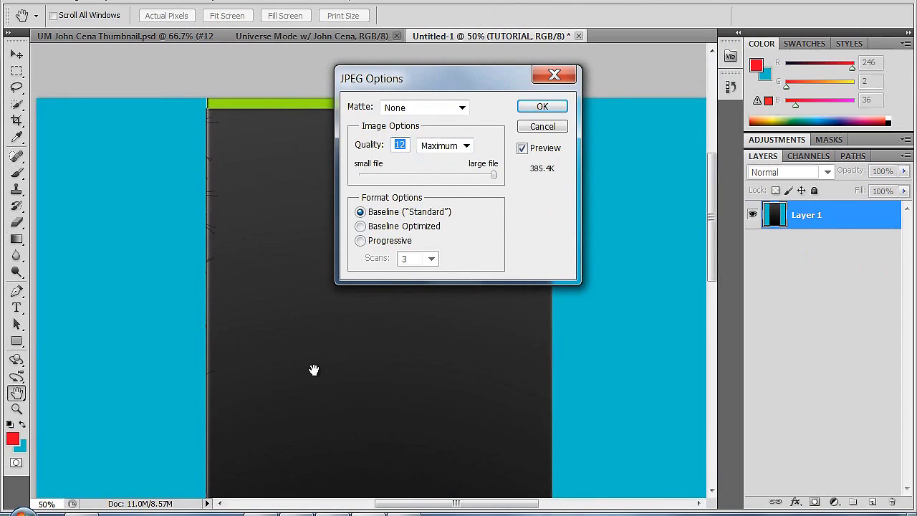
pyautogui.click(462, 107)
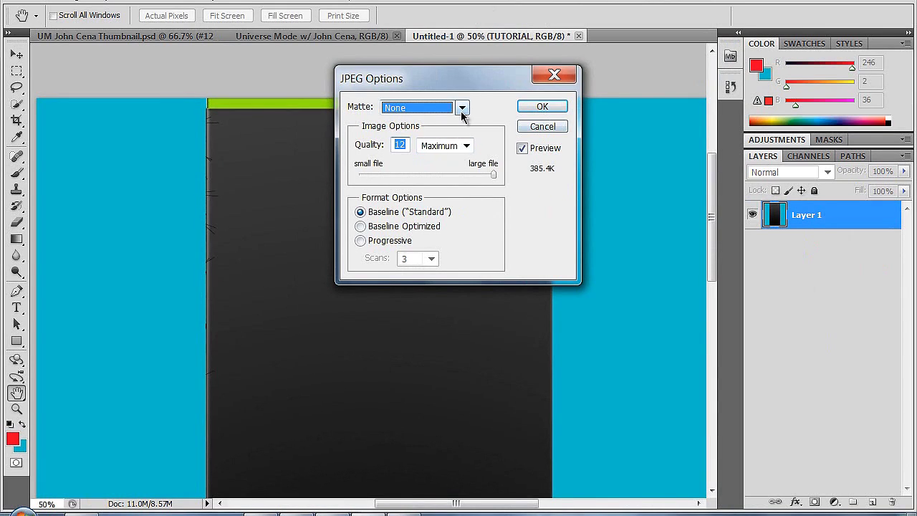
pyautogui.click(466, 106)
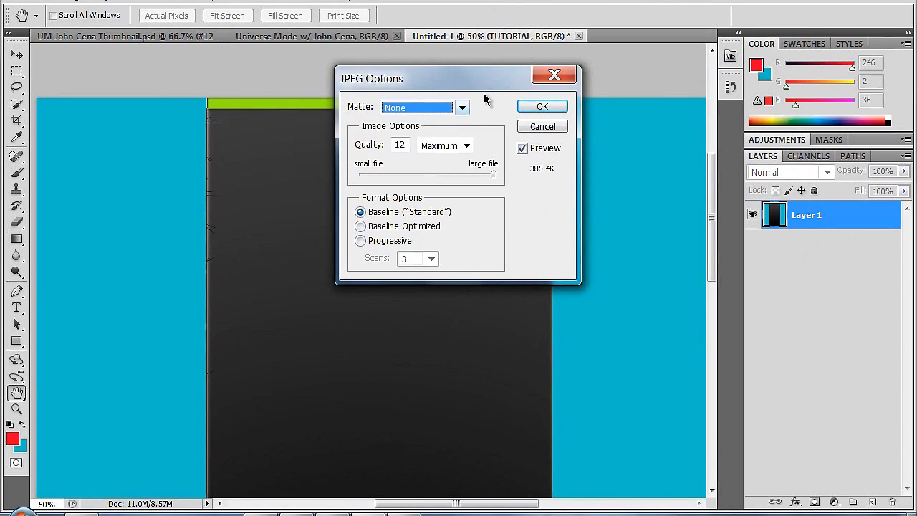